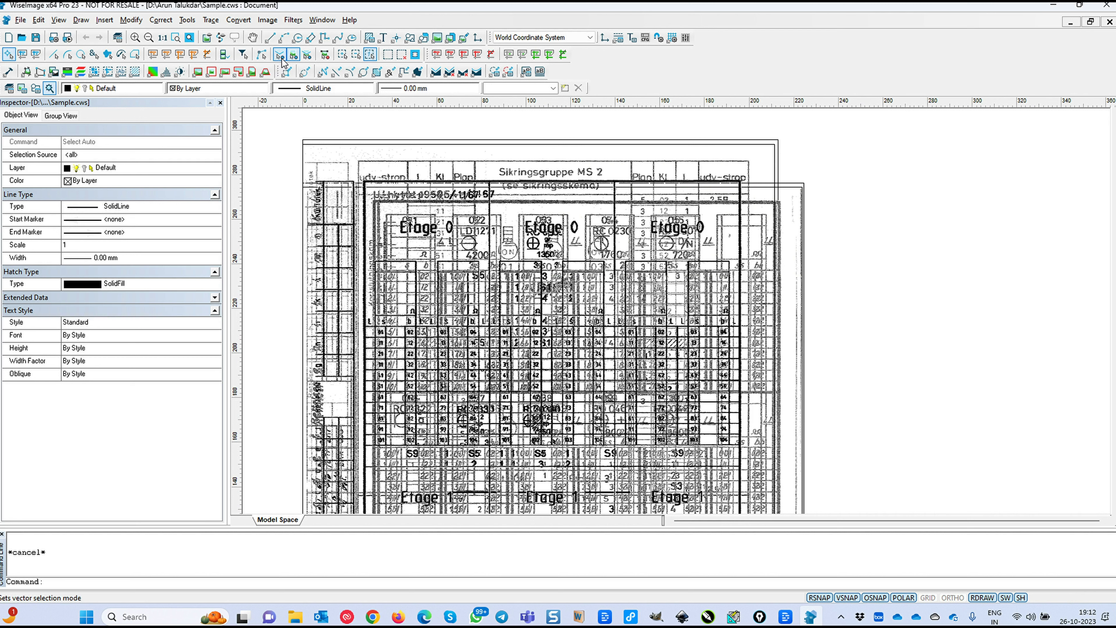
- Turn on vector selection mode and examine the overlapping raster pages and the free space around them
left_click(281, 55)
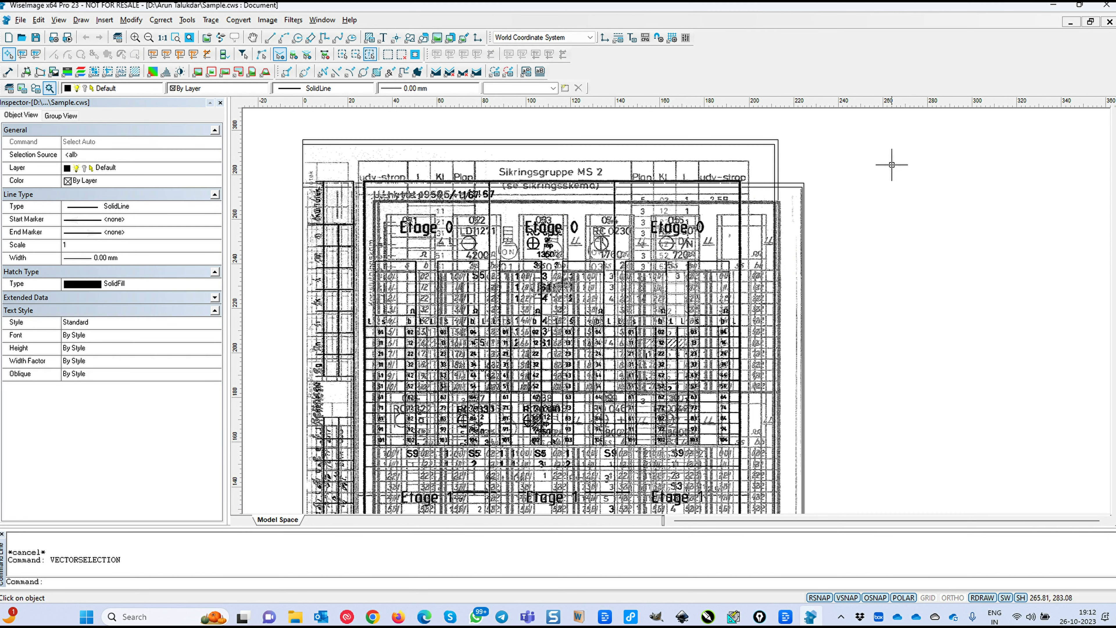
left_click(537, 278)
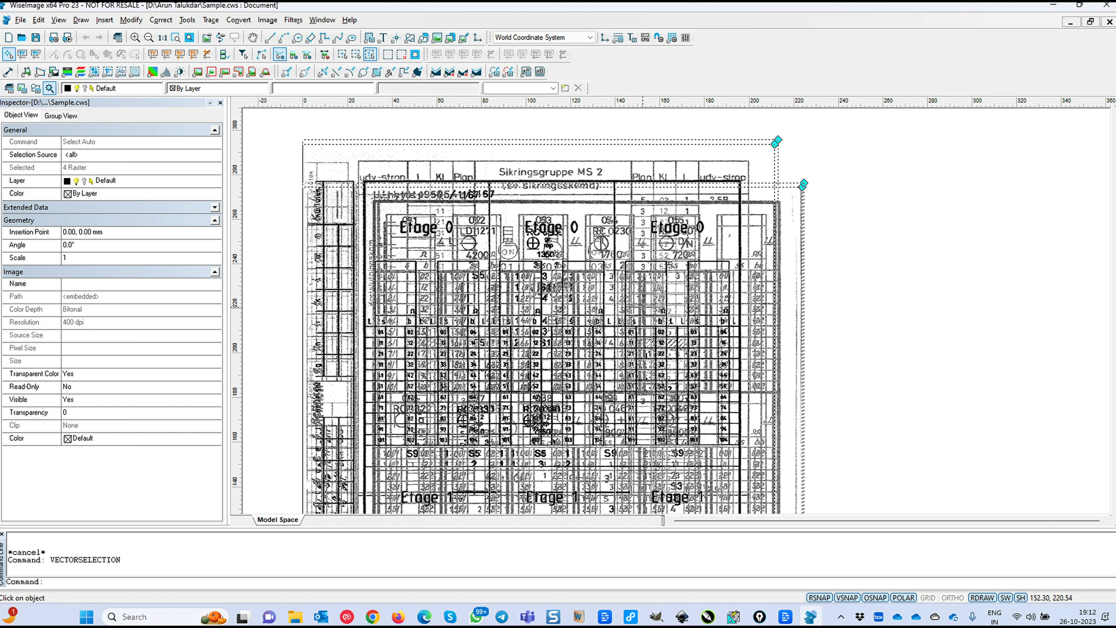
key("Escape")
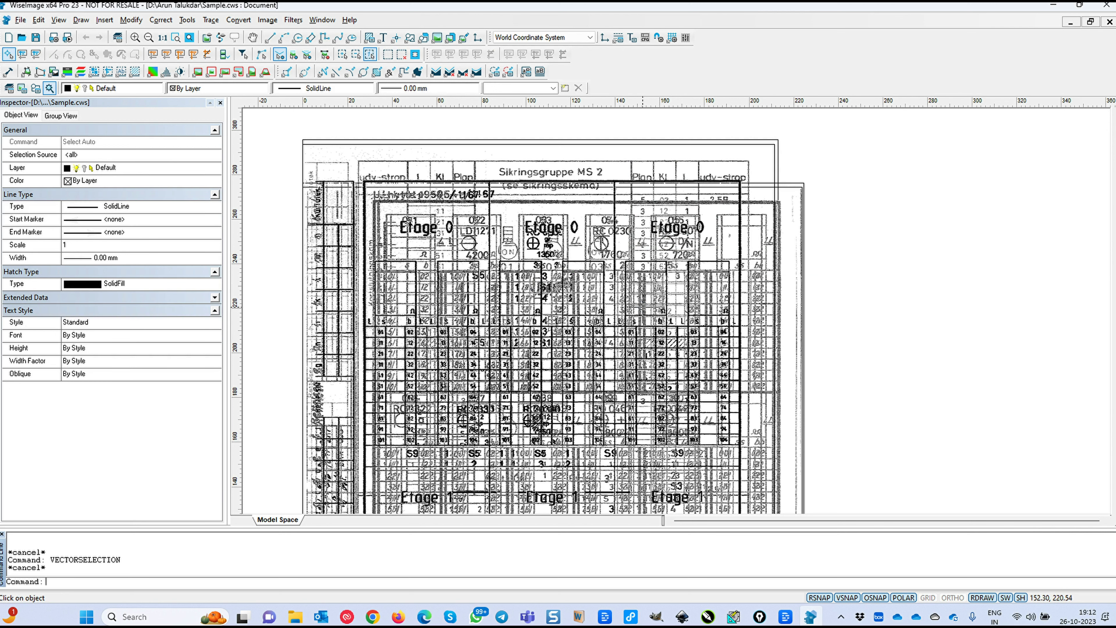
scroll(600, 216, "down", 2)
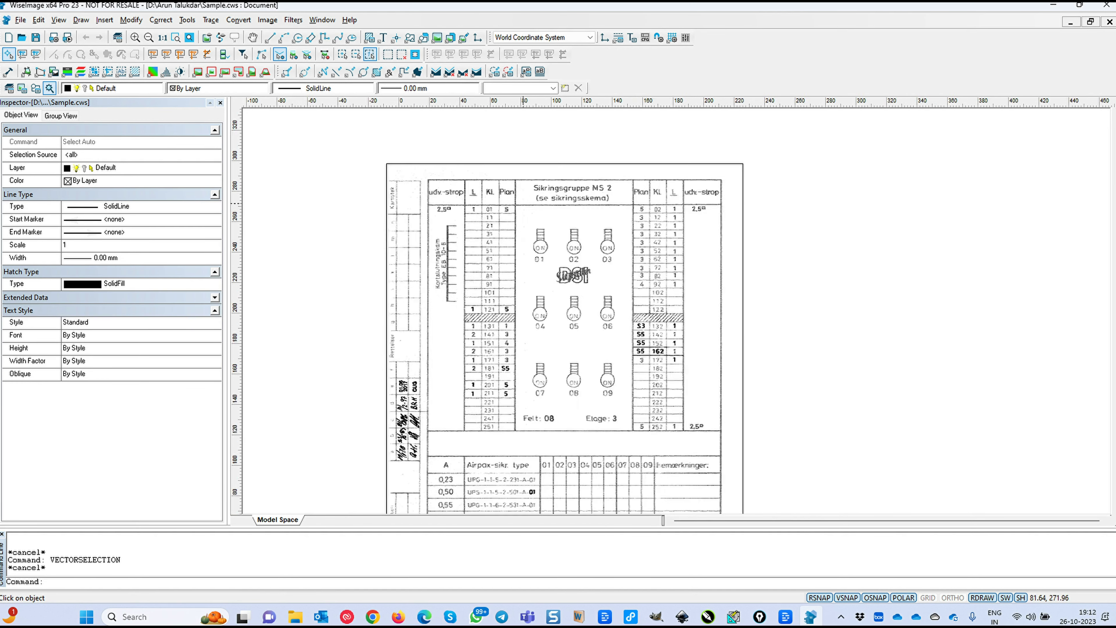
scroll(523, 203, "down", 2)
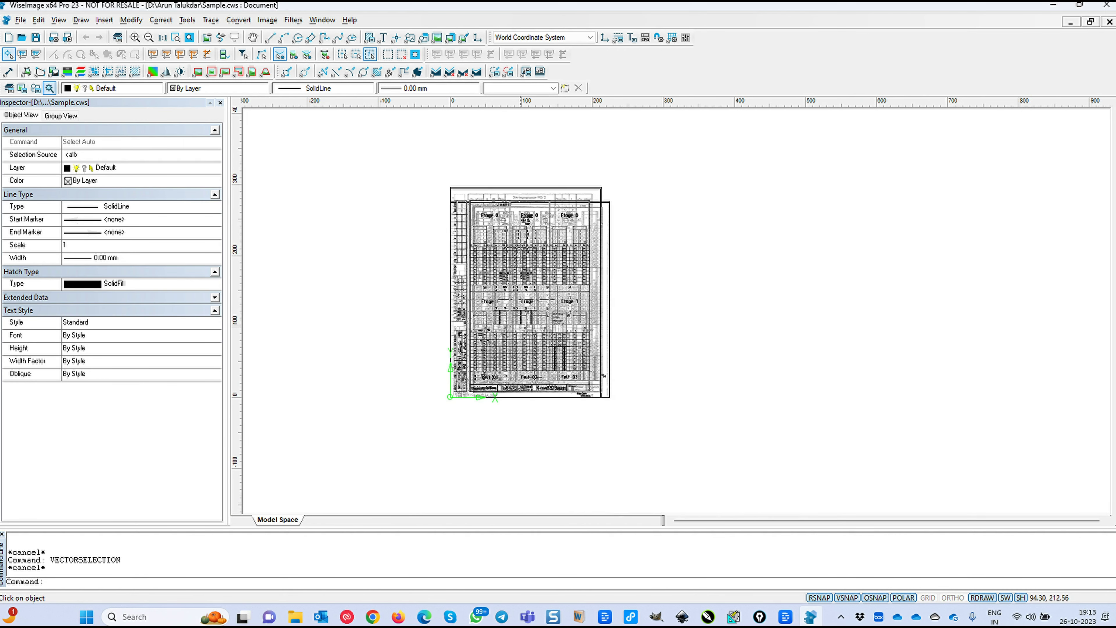
middle_click_drag(675, 275, 575, 266)
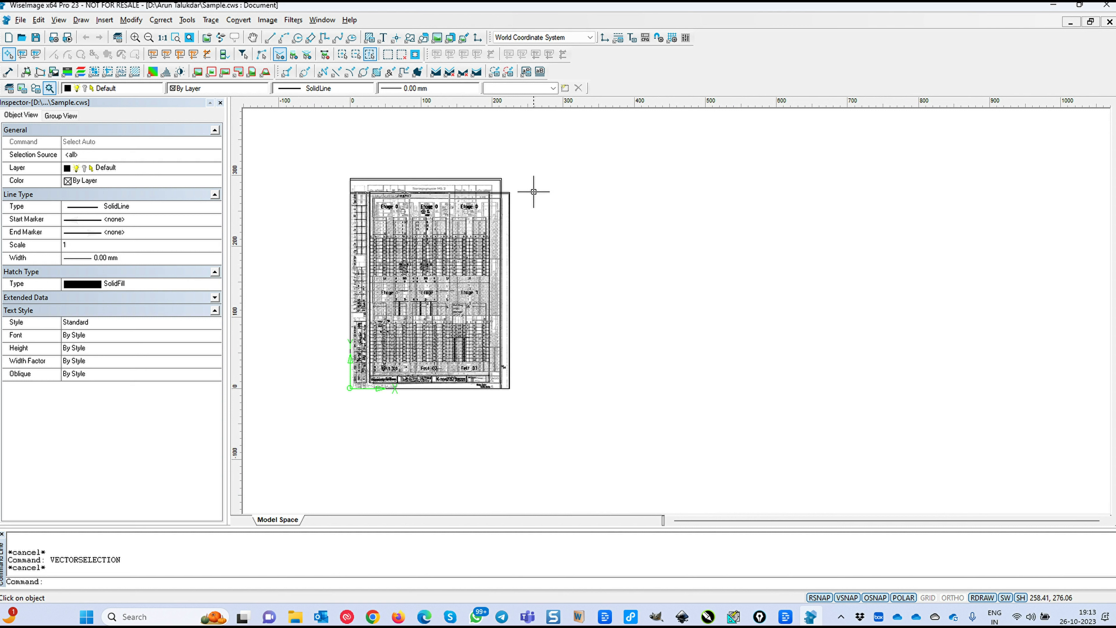
mouse_move(537, 180)
left_mouse_down()
mouse_move(811, 397)
mouse_move(833, 381)
left_mouse_up()
middle_click_drag(665, 214, 722, 237)
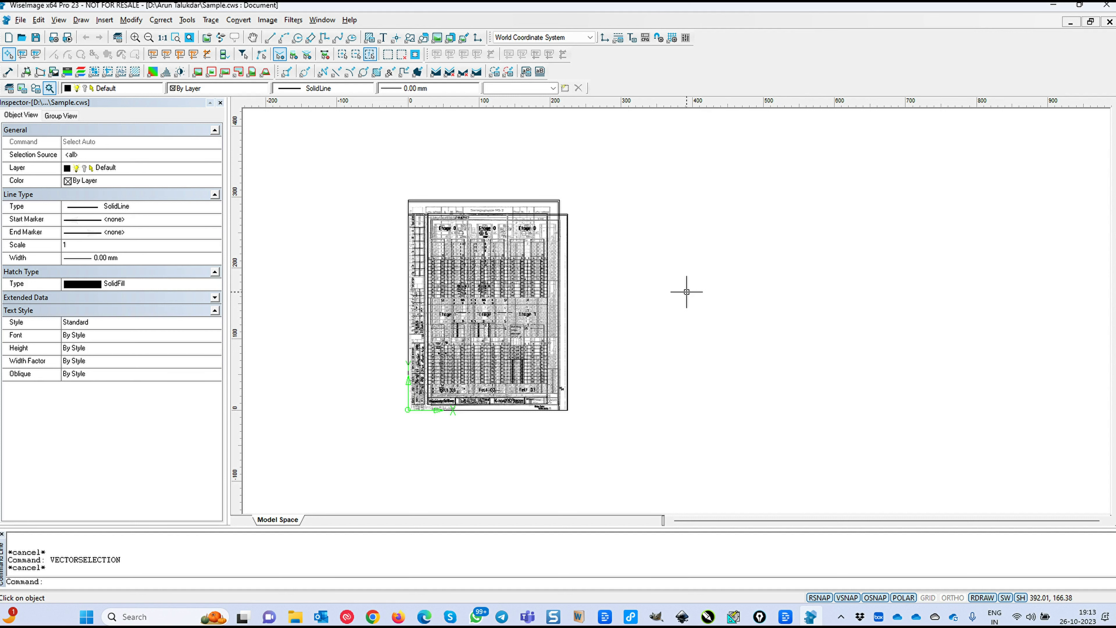
middle_click_drag(686, 292, 644, 285)
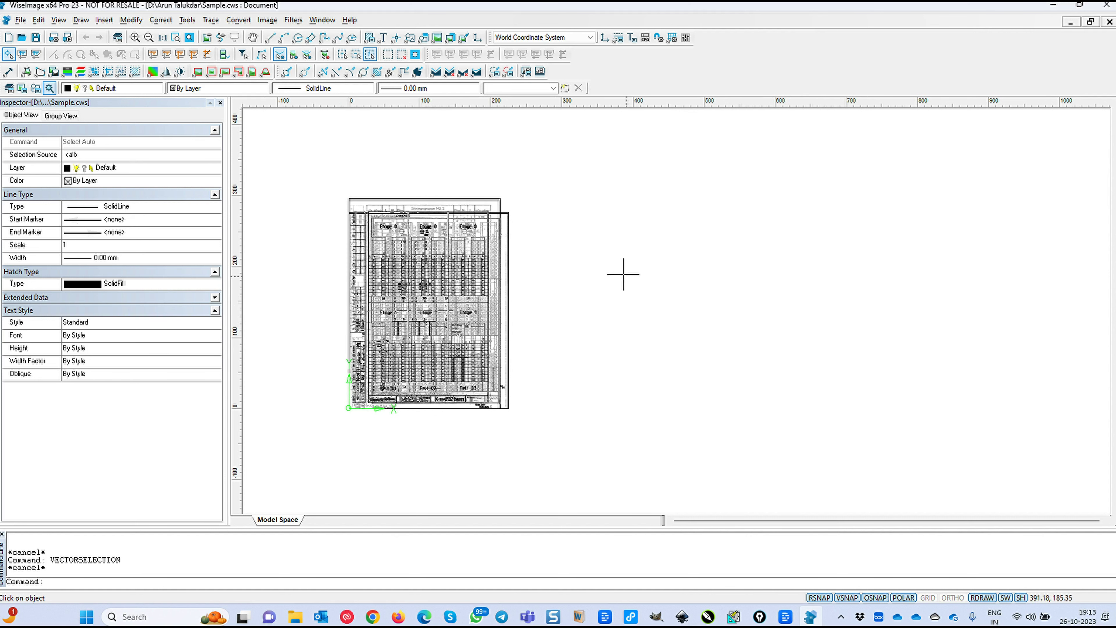
middle_click_drag(545, 249, 546, 259)
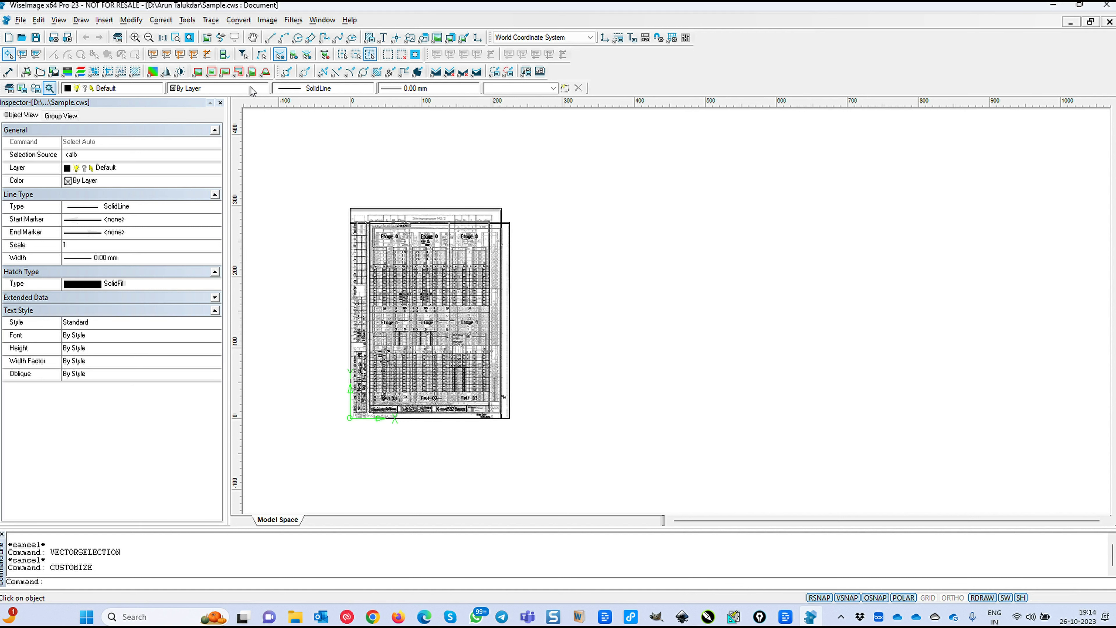
- Customize the interface by adding a new user tool at the end of the second toolbar row
left_click(188, 21)
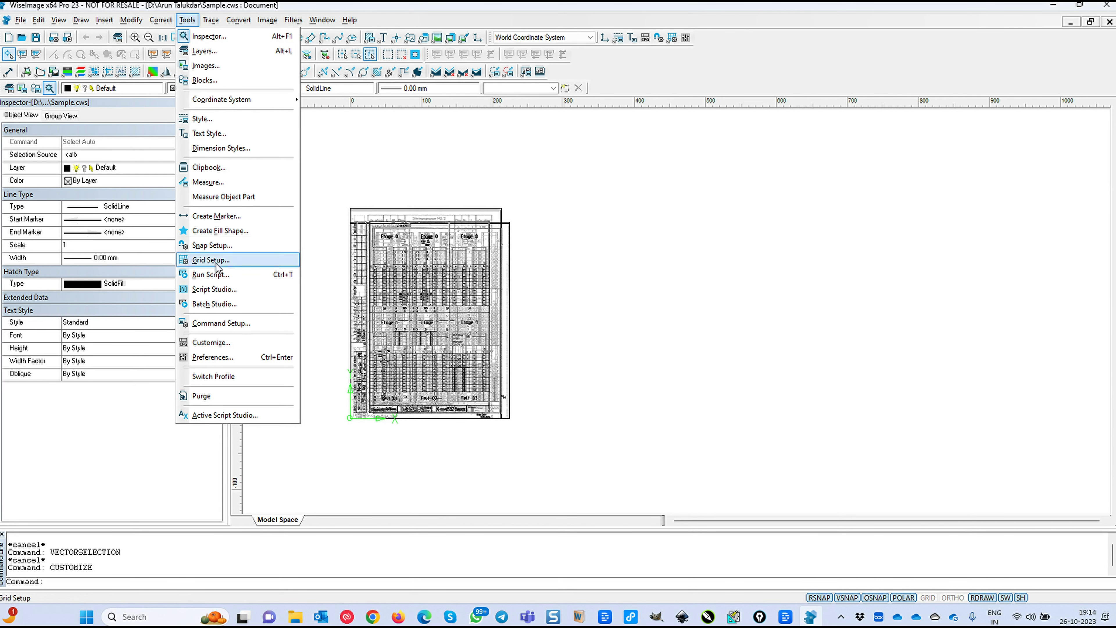
left_click(236, 347)
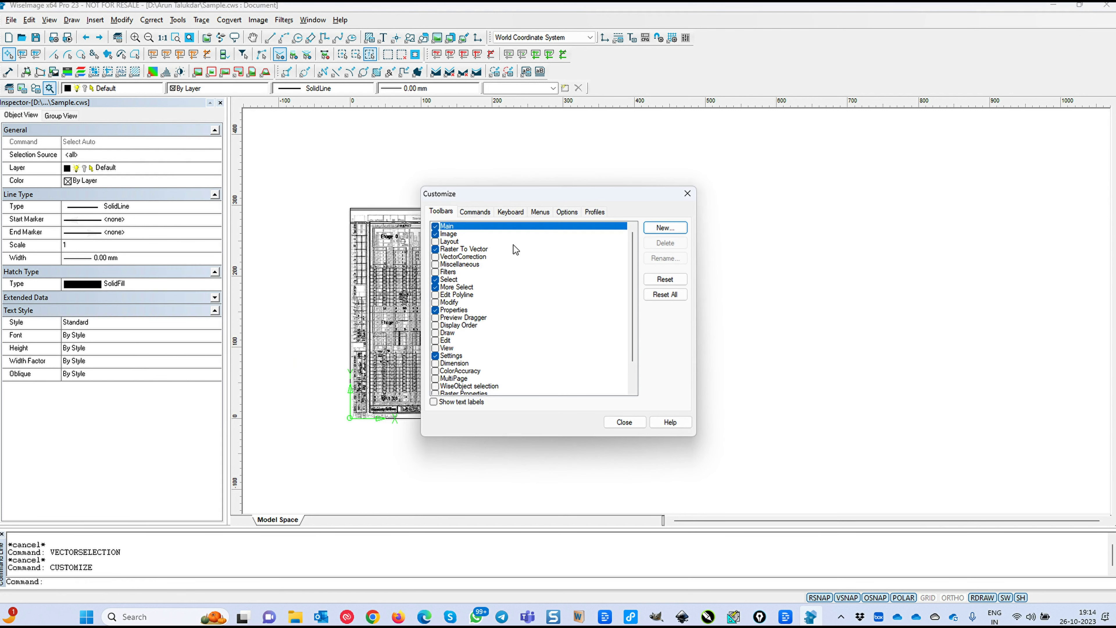
left_click_drag(563, 192, 506, 179)
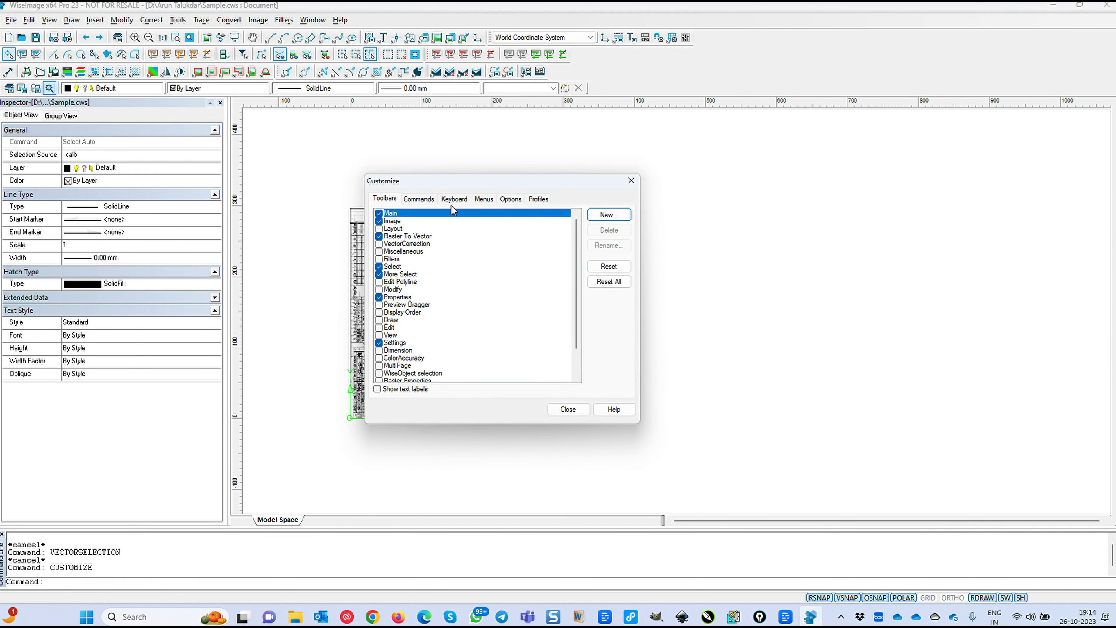
left_click(423, 199)
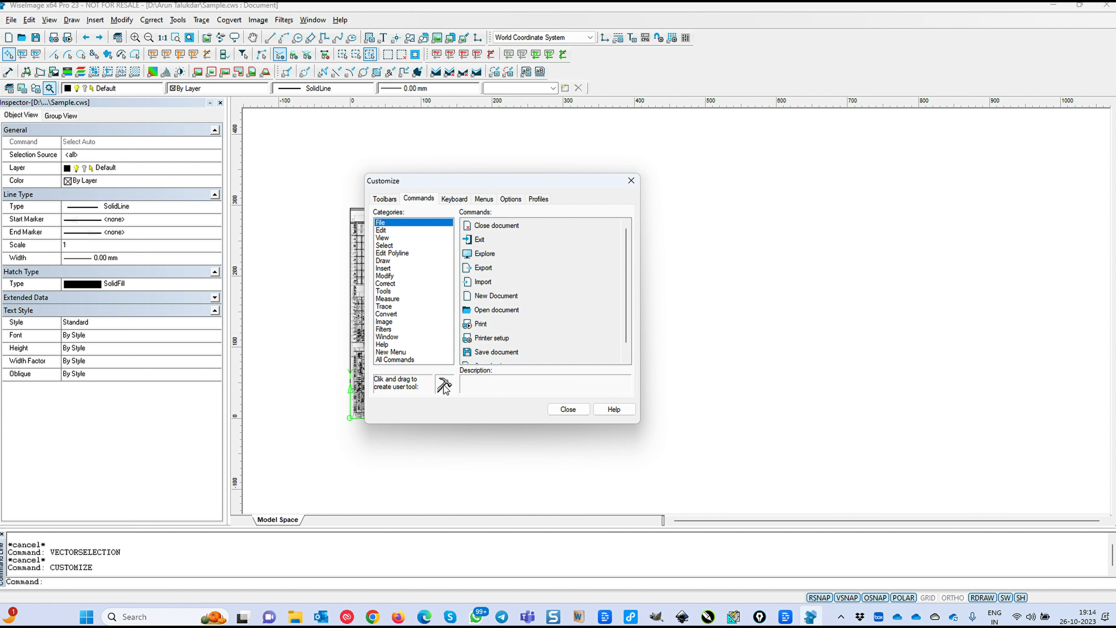
mouse_move(444, 387)
left_mouse_down()
mouse_move(493, 110)
mouse_move(572, 58)
left_mouse_up()
left_click(568, 409)
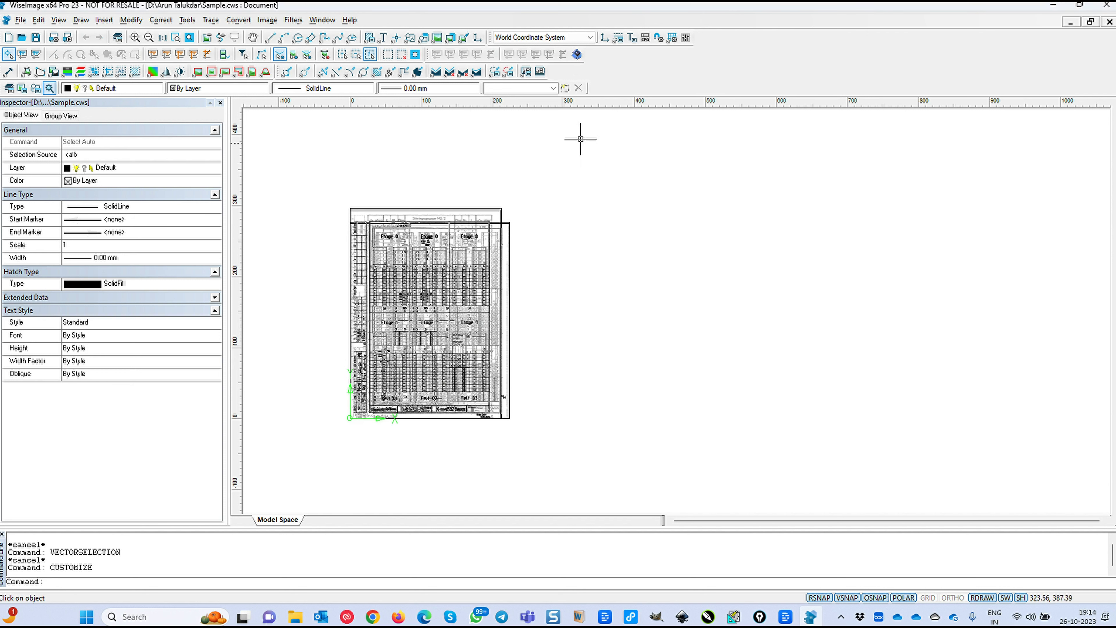
- Open the setup of the new user tool and assign it the blue box image
left_click(576, 56)
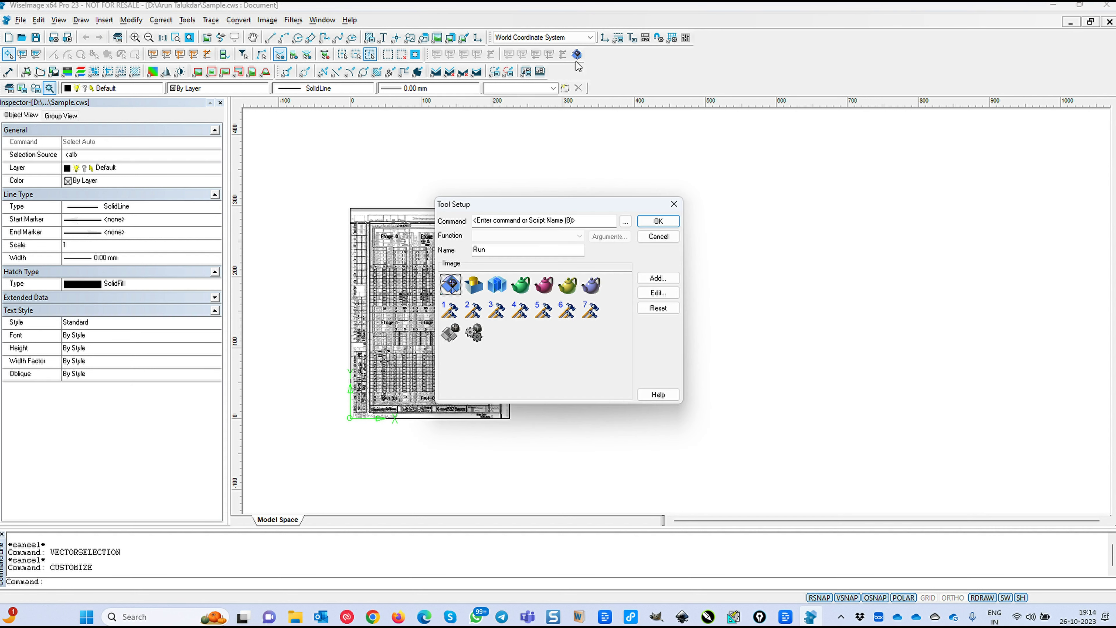
left_click_drag(570, 210, 736, 174)
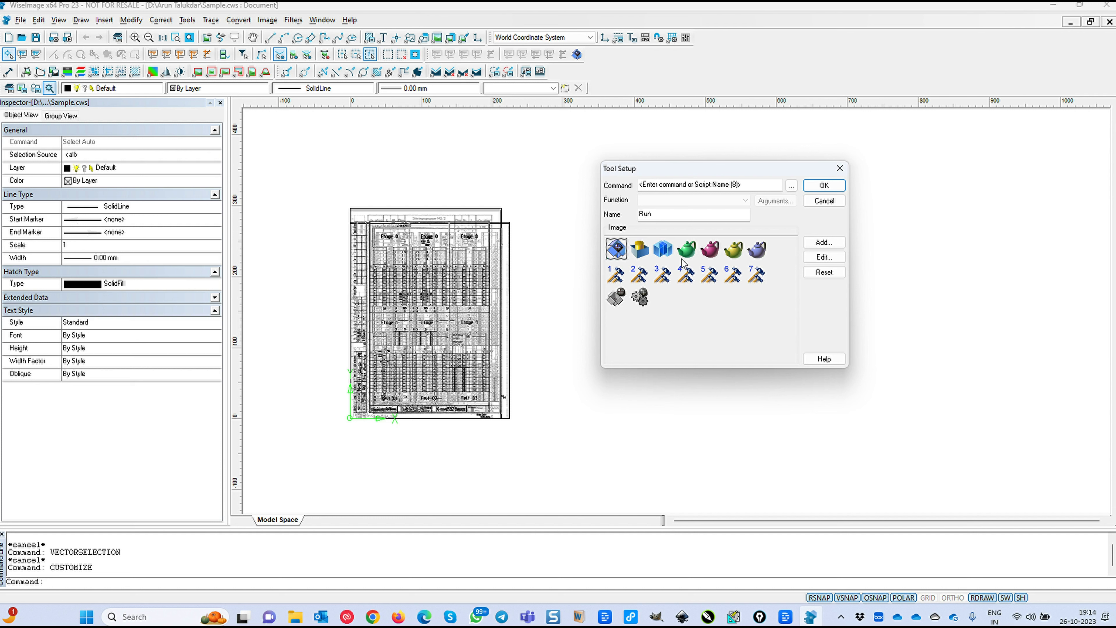
left_click(666, 252)
- Browse for the user tool's script file and pick pages_loader (horizontal).js in the current folder
left_click(792, 187)
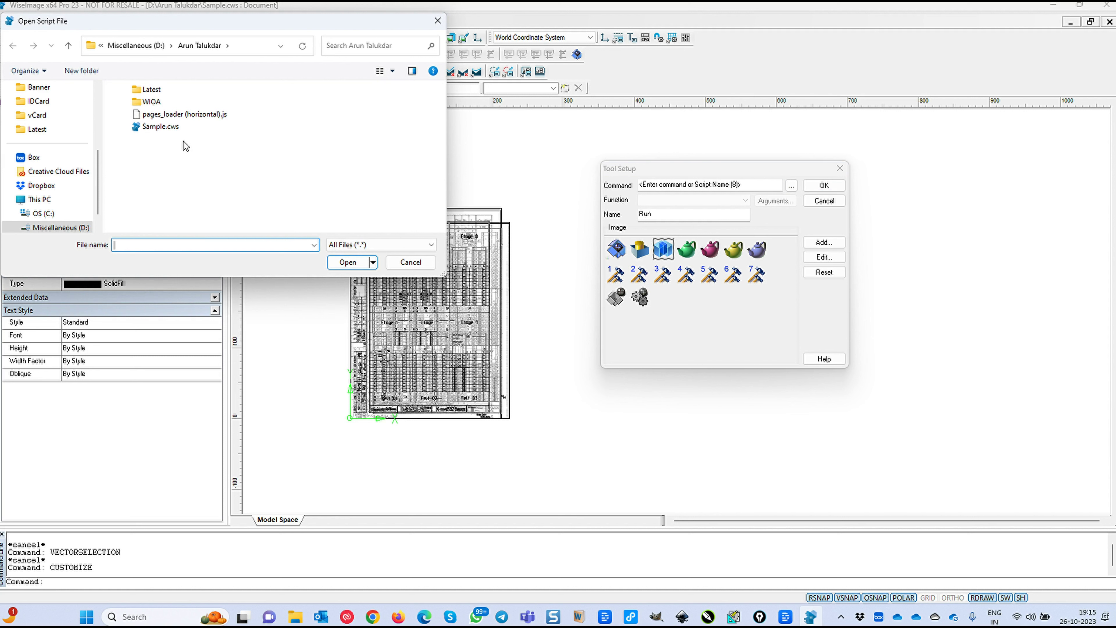
left_click(214, 115)
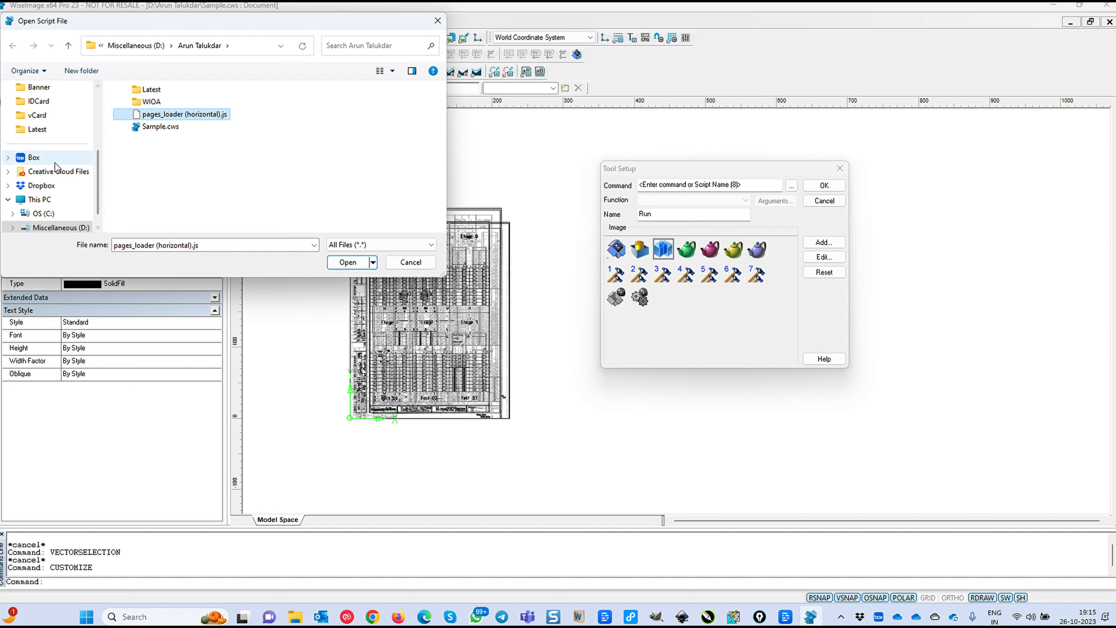
scroll(52, 173, "up", 2)
scroll(53, 175, "up", 2)
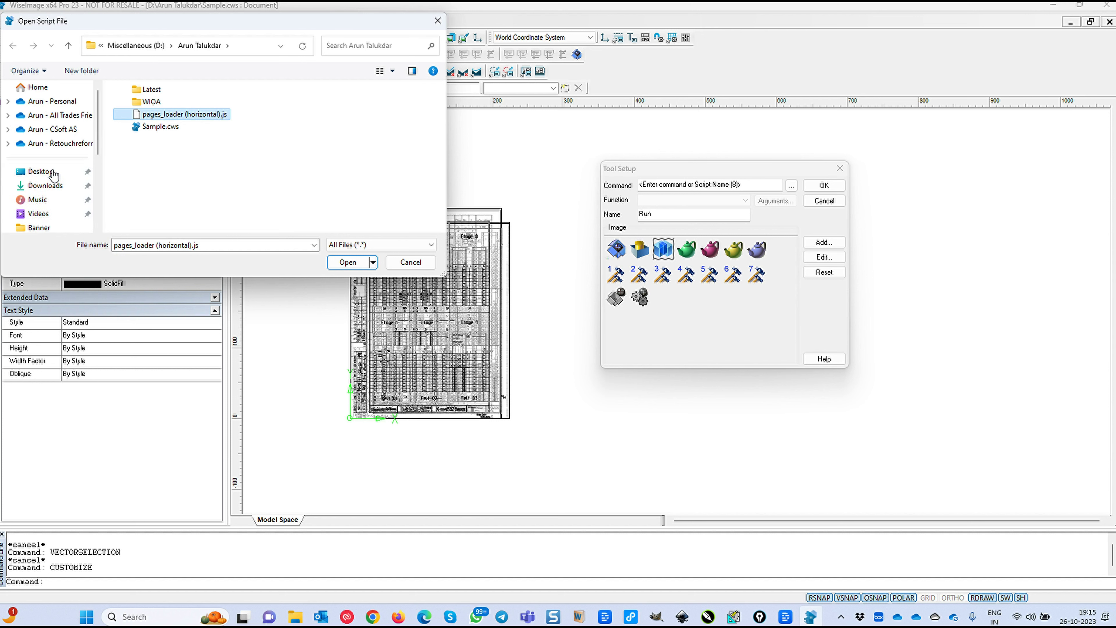
scroll(57, 158, "down", 4)
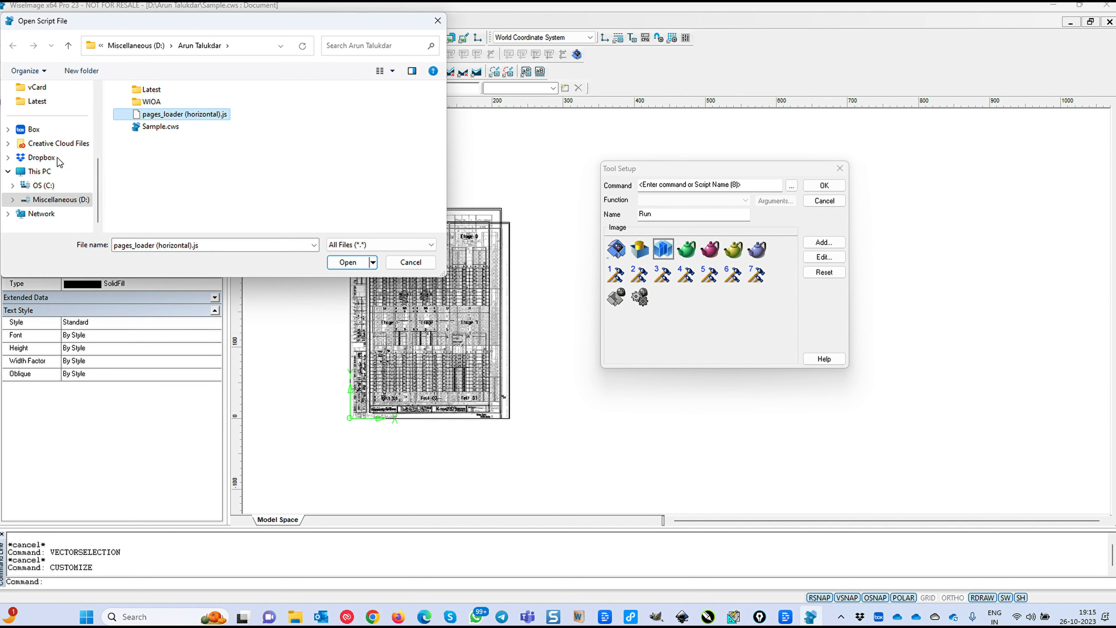
- Navigate to the script folder C:\Program Files\CSoft\WiseImage x64 Pro 23.0\UserDataCache\Script
left_click(46, 186)
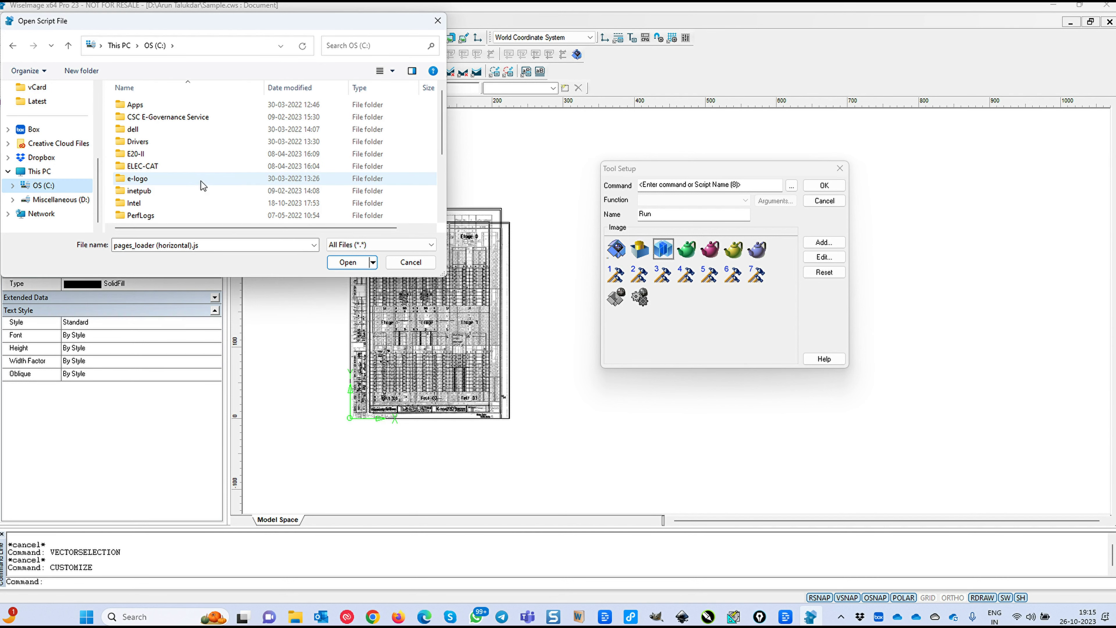
scroll(200, 181, "down", 3)
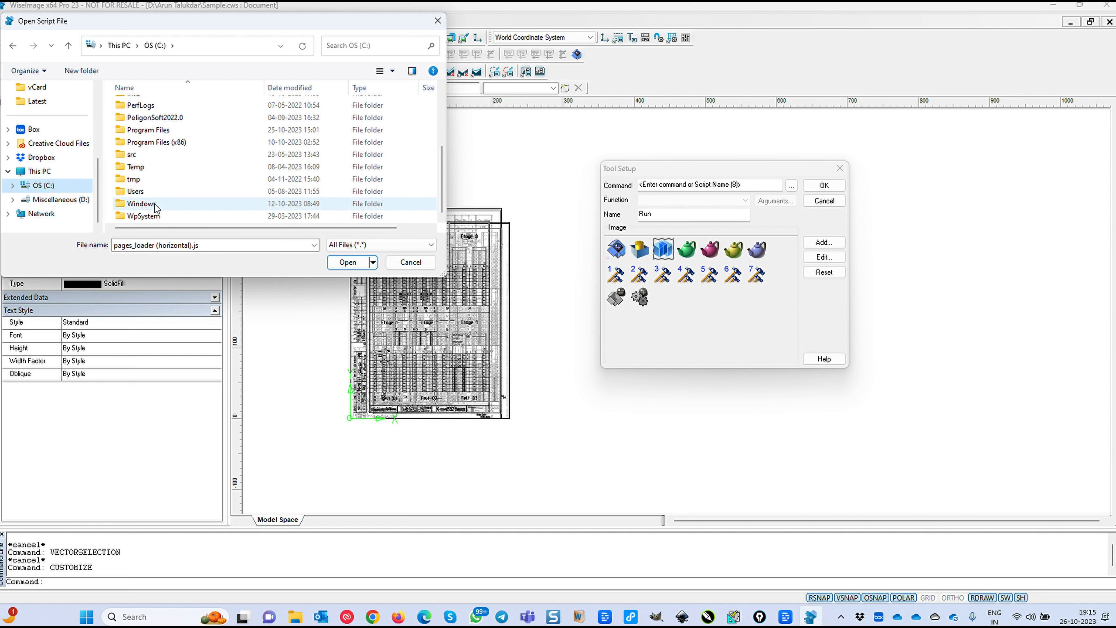
double_click(158, 129)
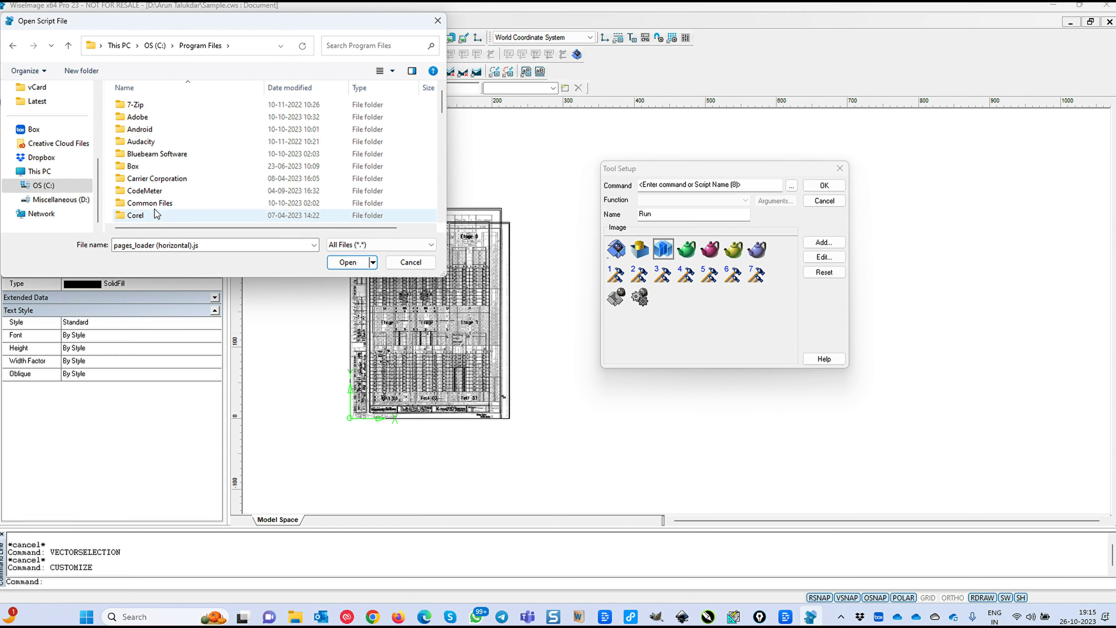
scroll(155, 200, "down", 3)
scroll(145, 132, "up", 3)
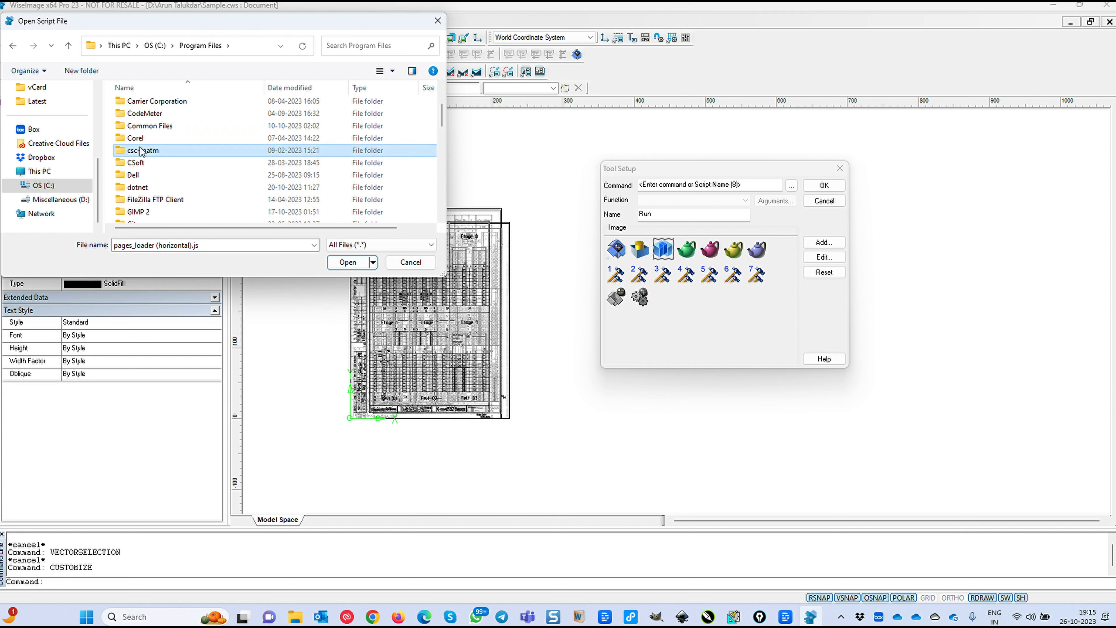
double_click(145, 161)
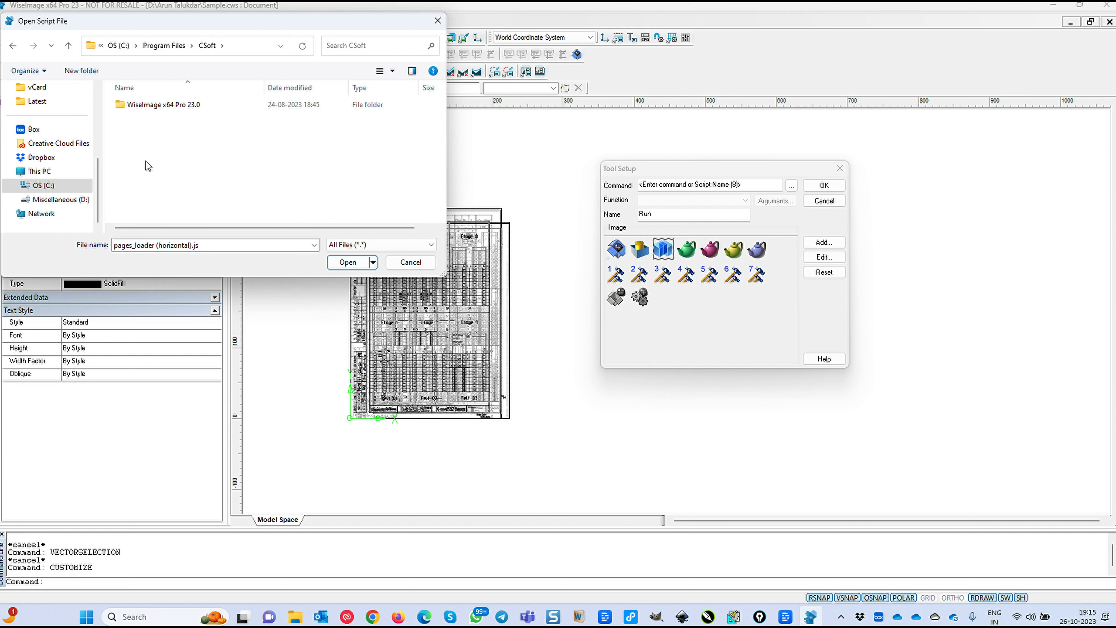
double_click(158, 101)
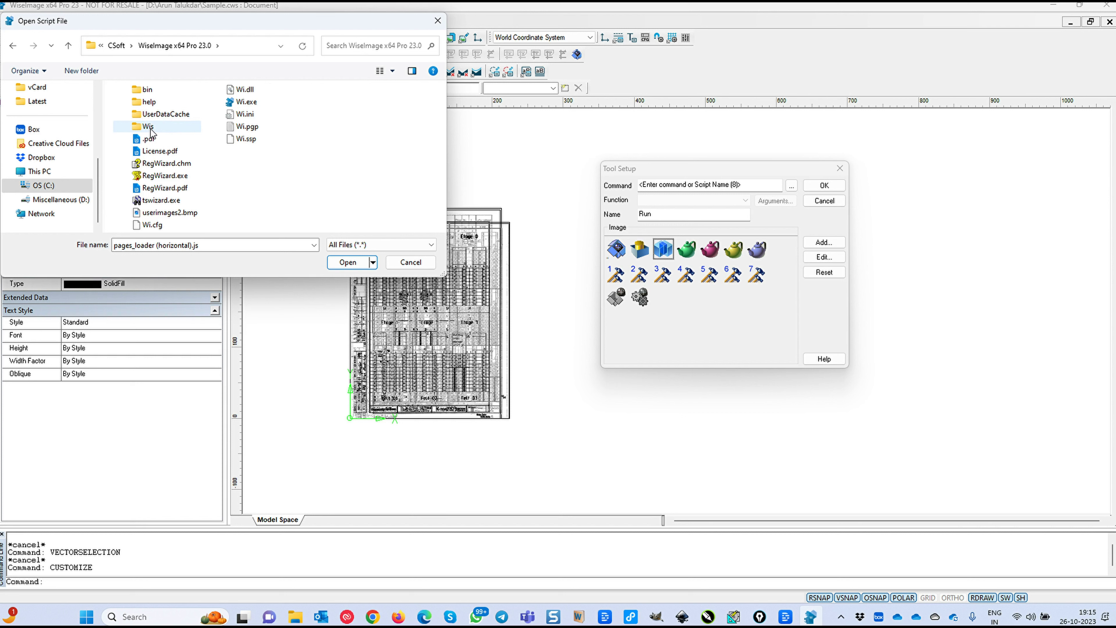
double_click(179, 116)
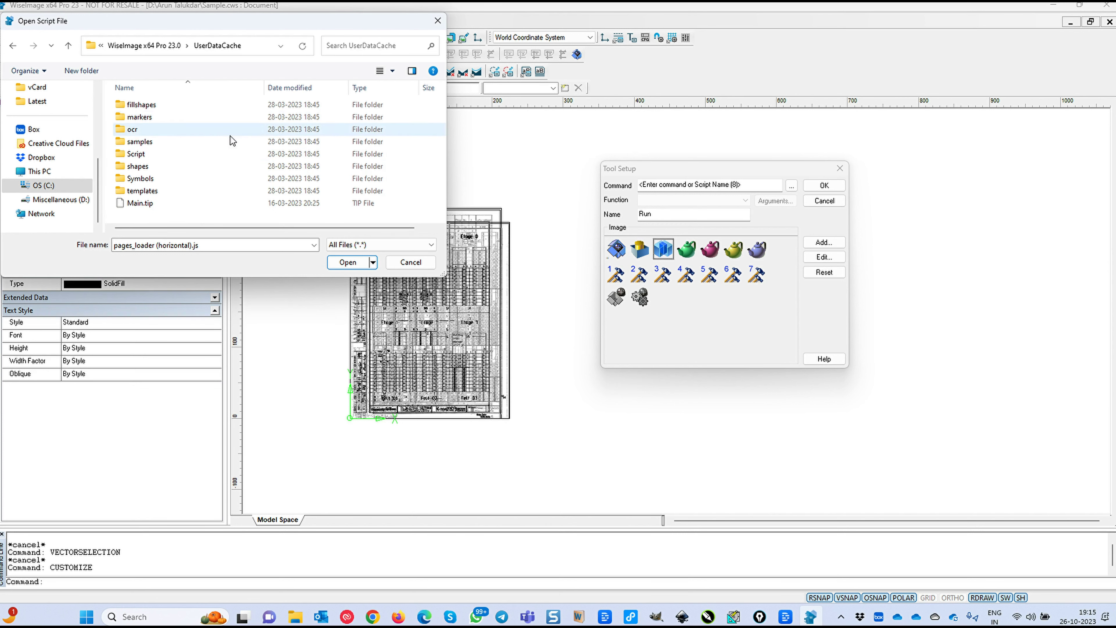
double_click(151, 156)
- Show the script files as a list, load pages_loader (horizontal).js as the tool's command, and accept the tool setup
left_click(392, 71)
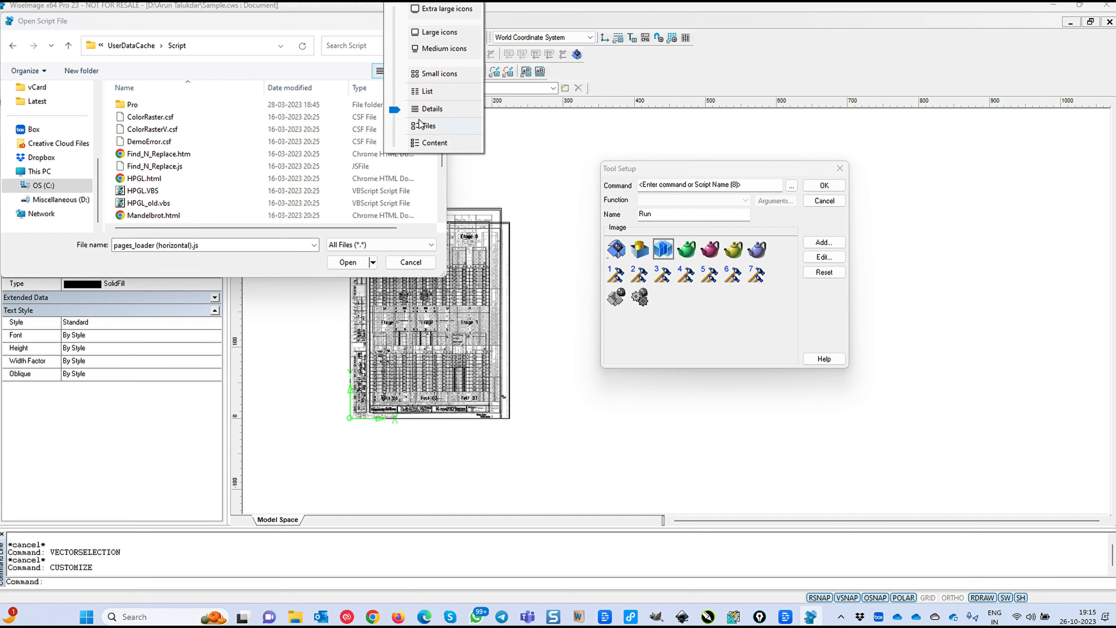
left_click(429, 92)
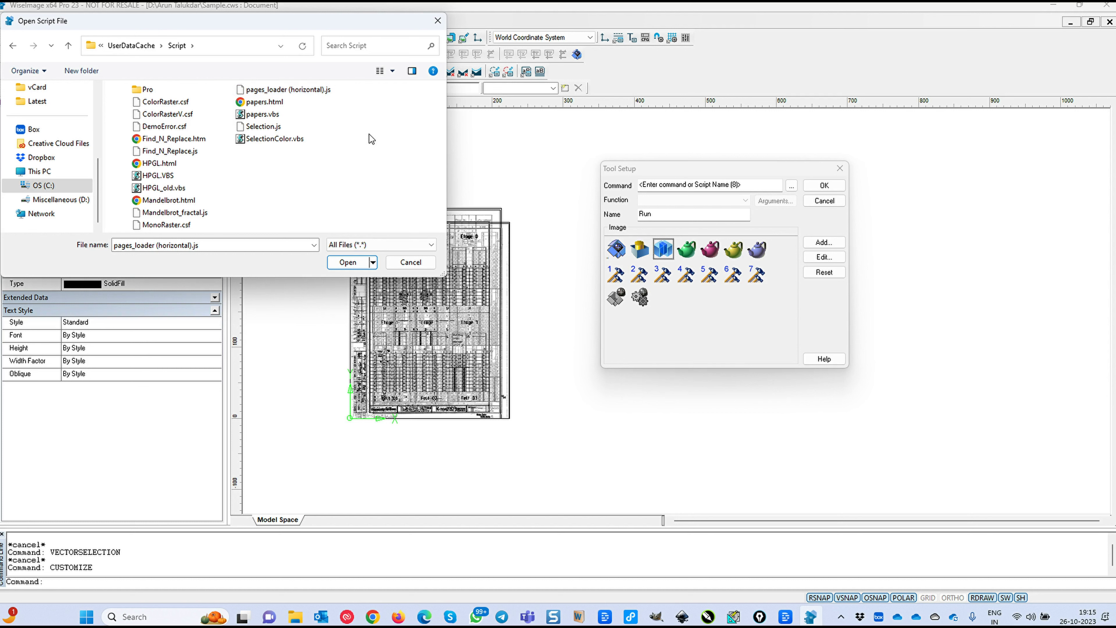
left_click(349, 262)
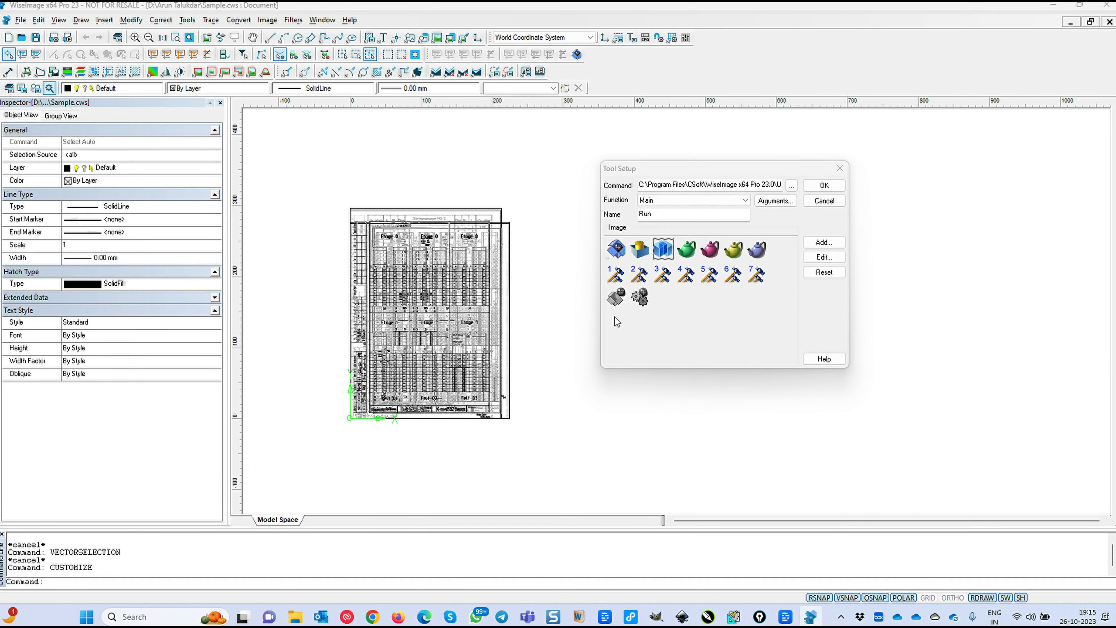
left_click(824, 185)
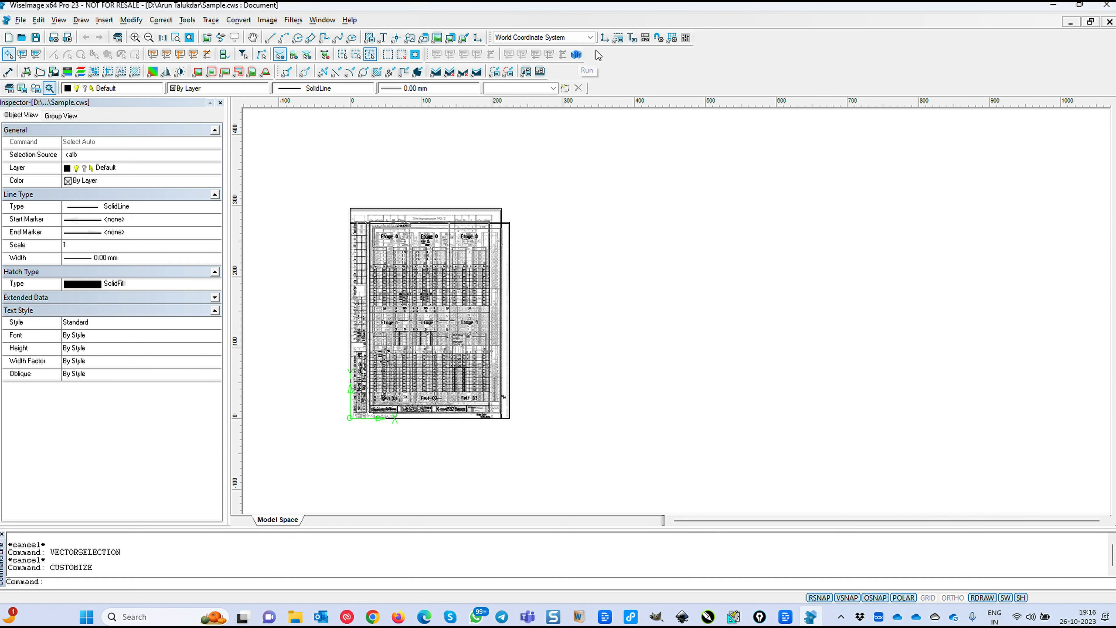
- Run the new user tool to spread the stacked raster pages out horizontally
left_click(581, 54)
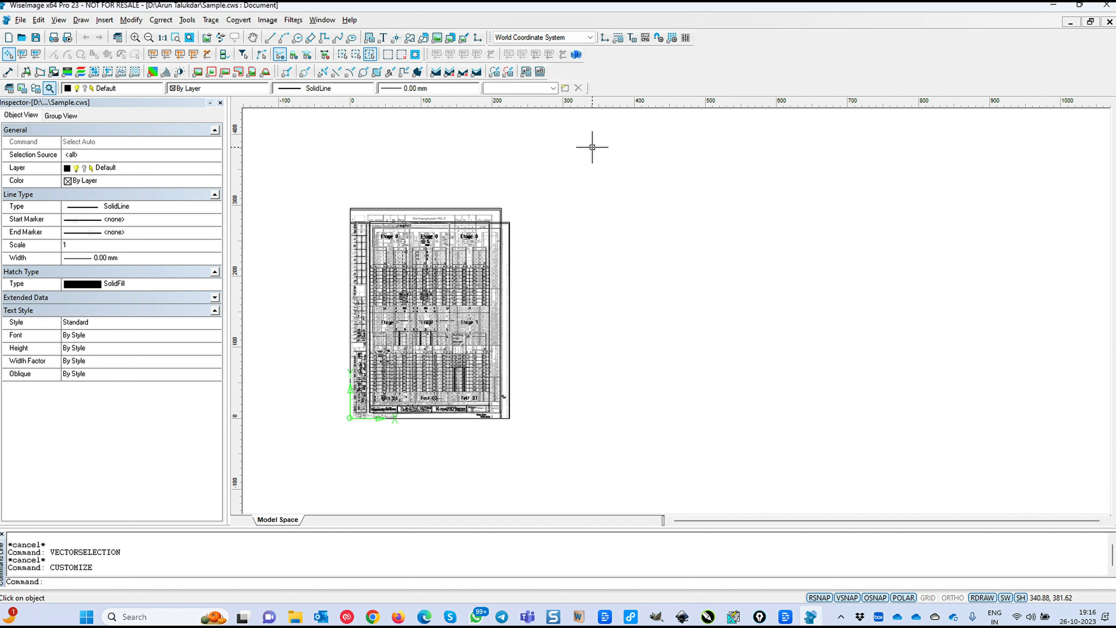
left_click(579, 56)
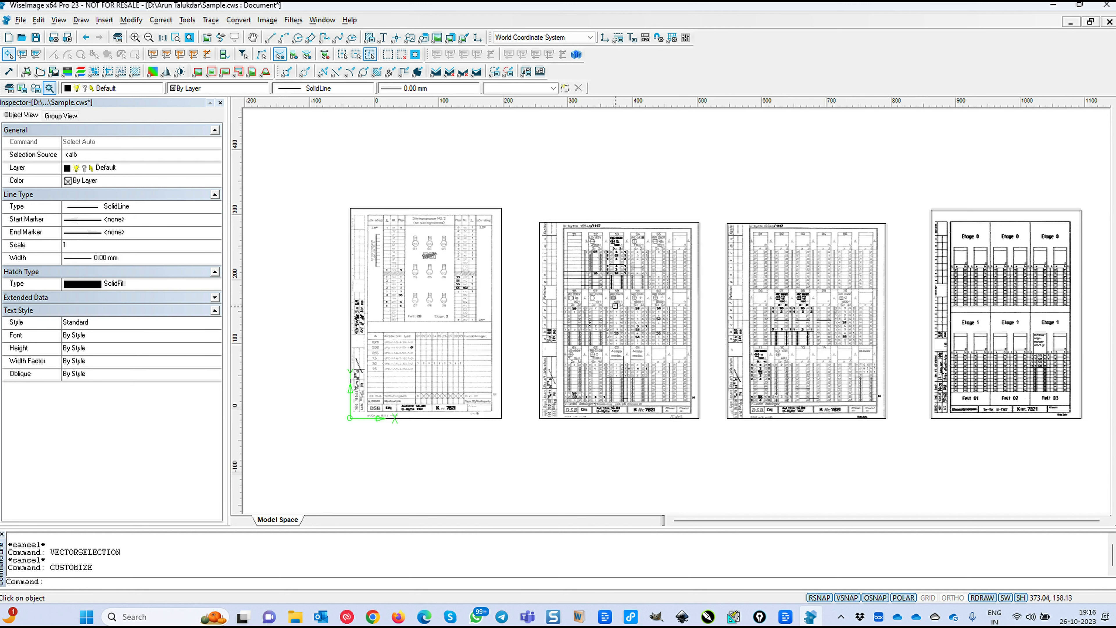
middle_click_drag(920, 292, 831, 295)
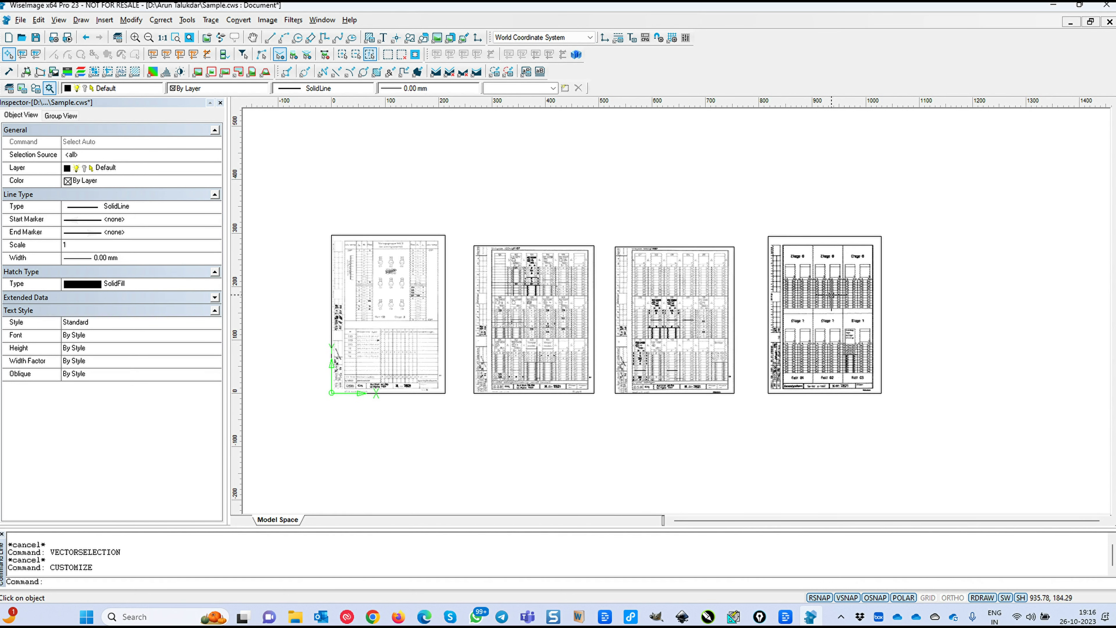
- Exit the application without saving the rearranged pages and relaunch WiseImage x64 Pro 23.0
left_click(1106, 5)
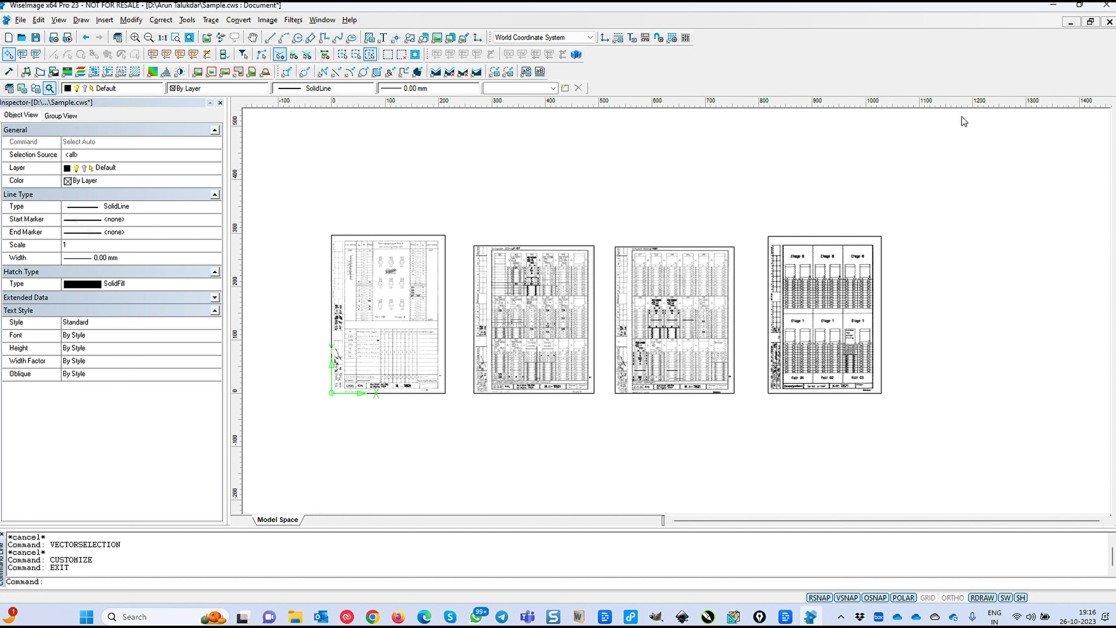
left_click(537, 330)
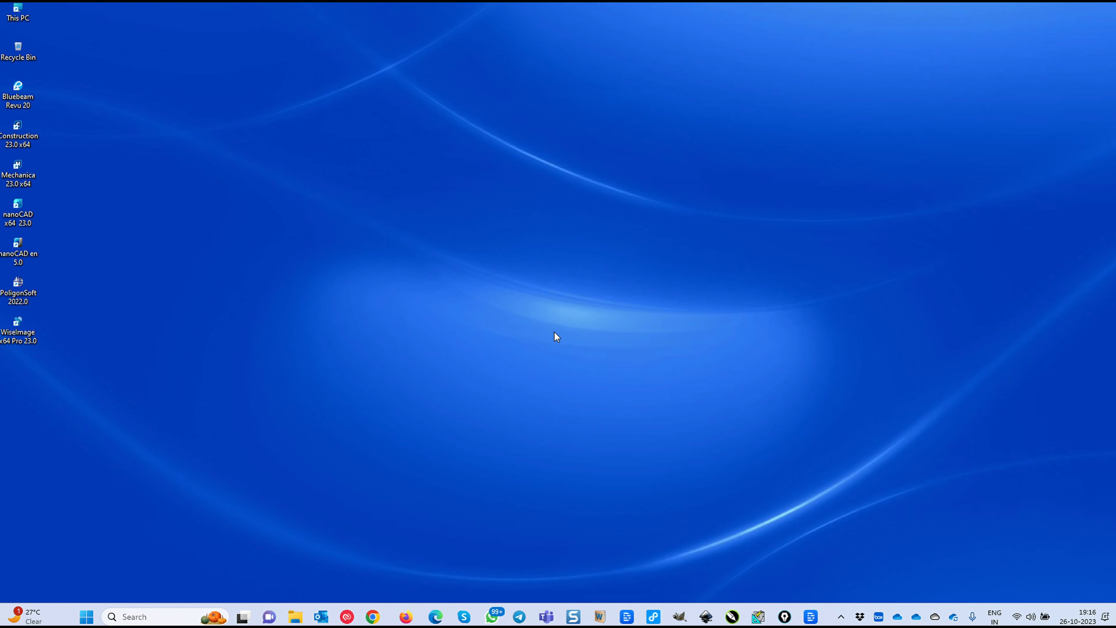
double_click(20, 329)
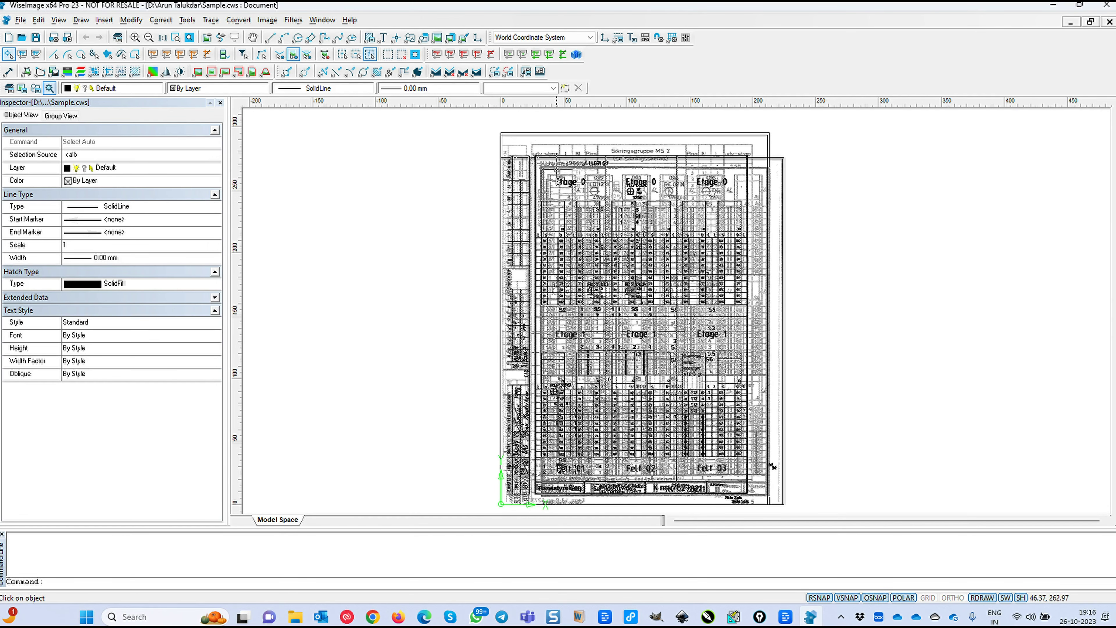
- Run the user tool again on the reopened Sample.cws to arrange its overlapping pages side by side
left_click(576, 54)
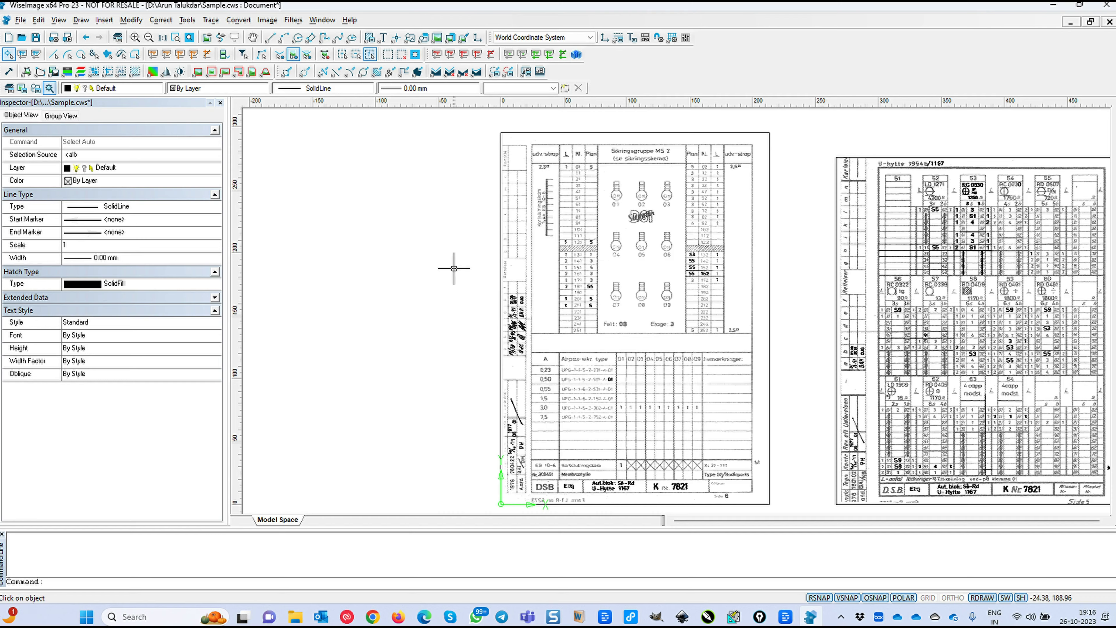
middle_click_drag(584, 313, 447, 311)
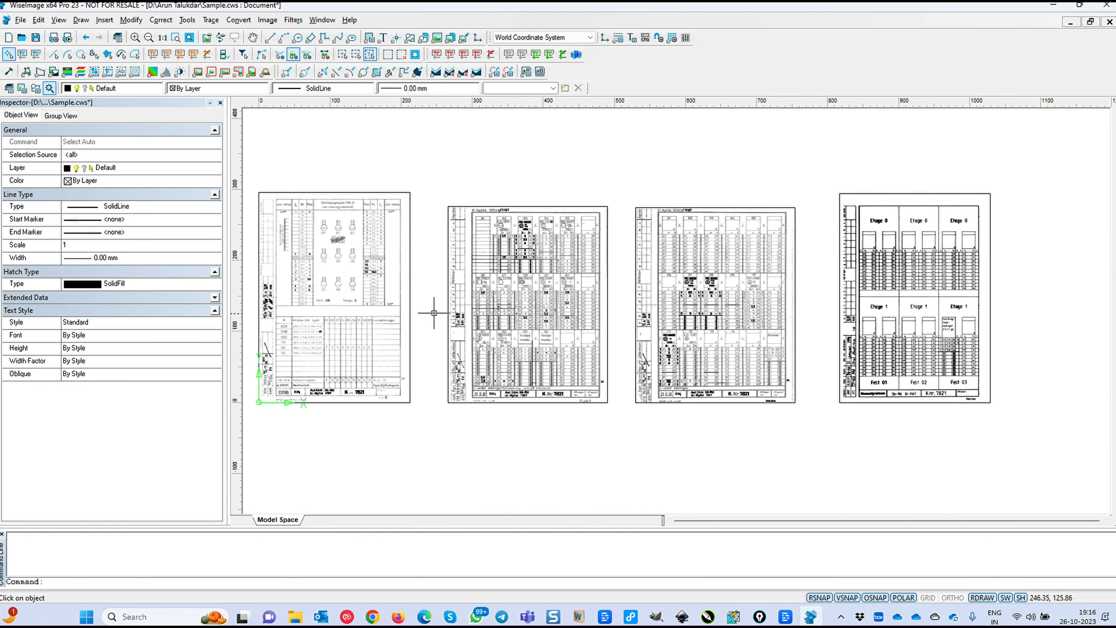